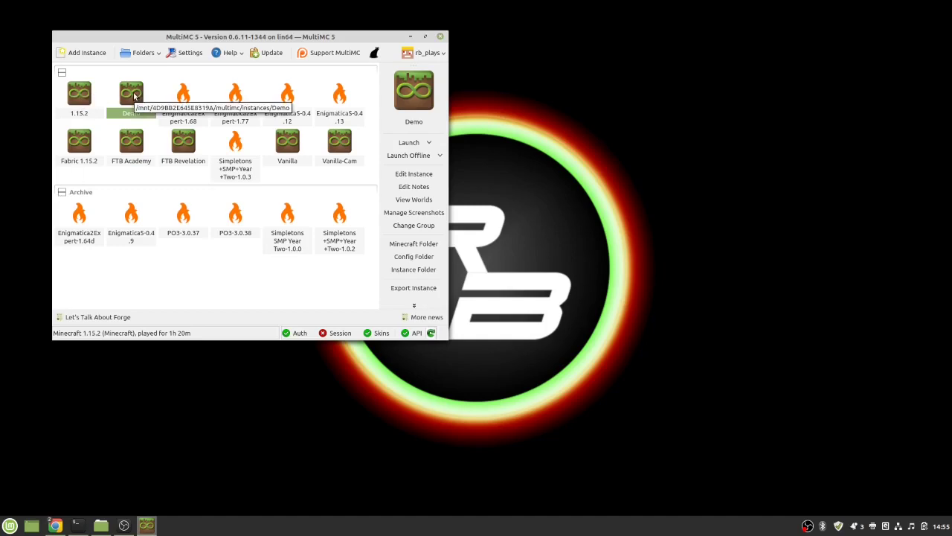
- Open the Demo instance's Version page, which lists LWJGL 3 3.2.2 and Minecraft 1.15.2
left_click(427, 176)
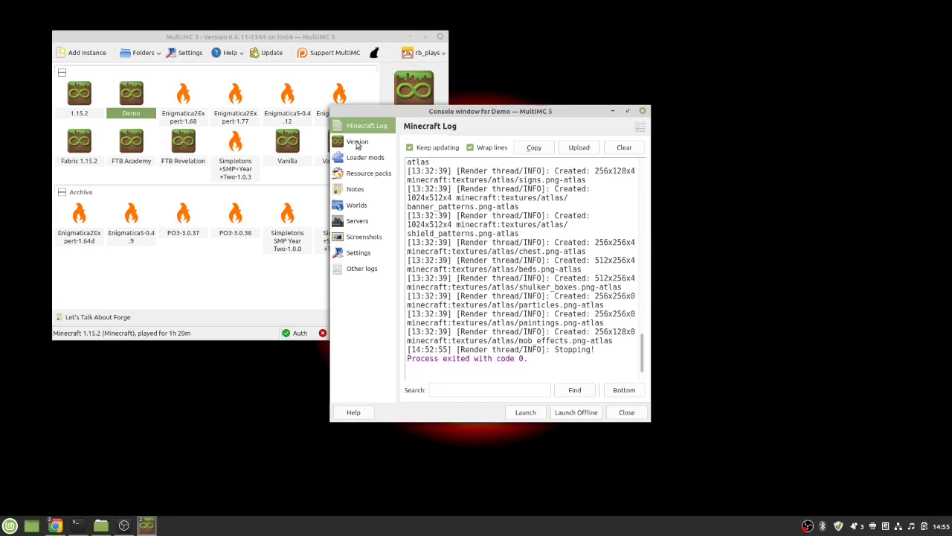
left_click(357, 142)
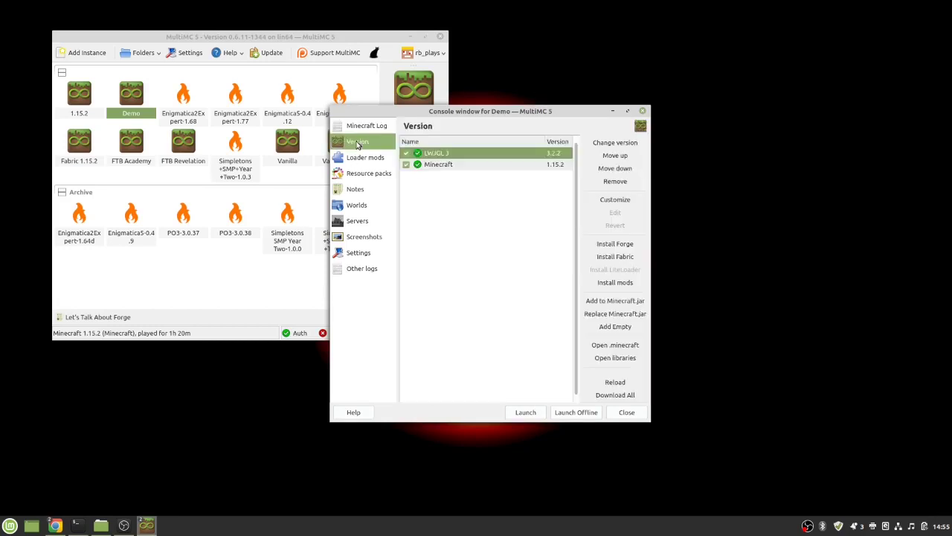
- Install Forge 31.2.0 into the Demo instance from the Select Forge version list
left_click(614, 244)
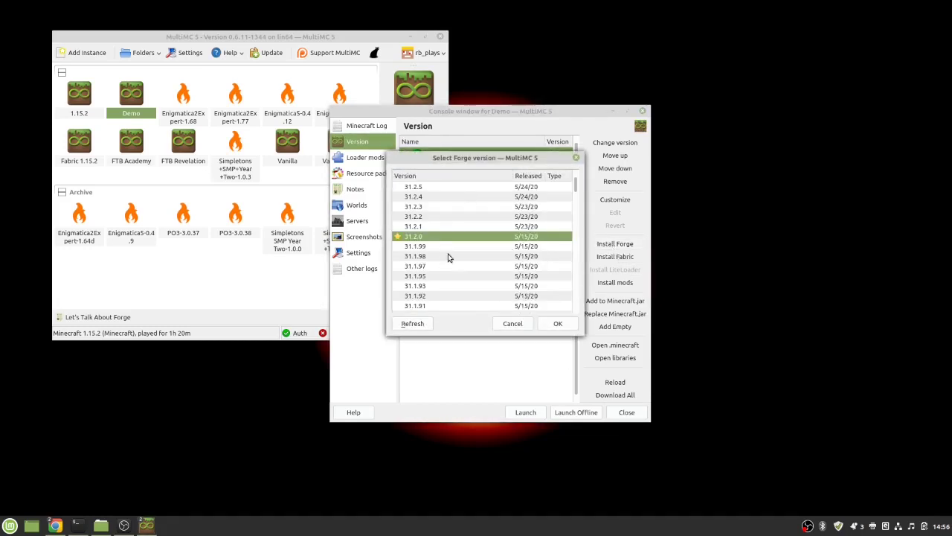
scroll(477, 262, "down", 15)
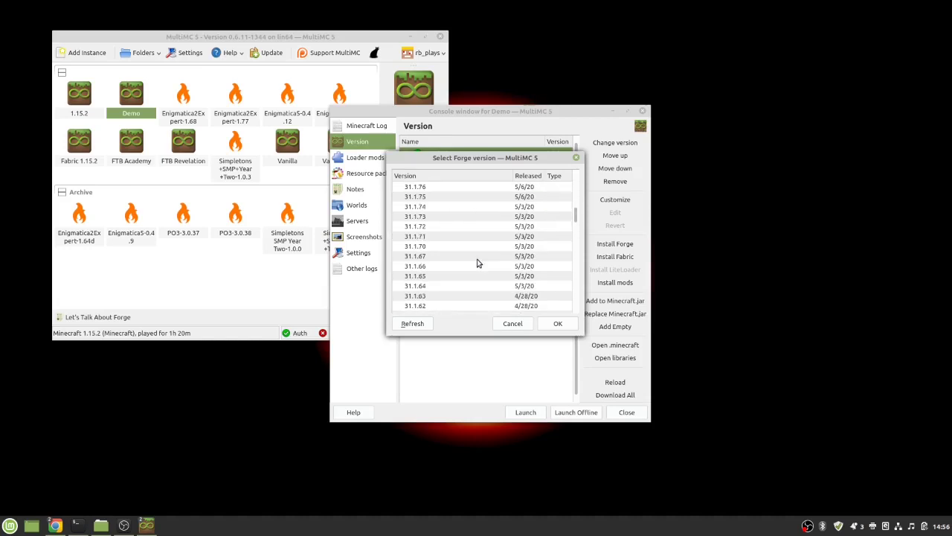
scroll(478, 263, "up", 15)
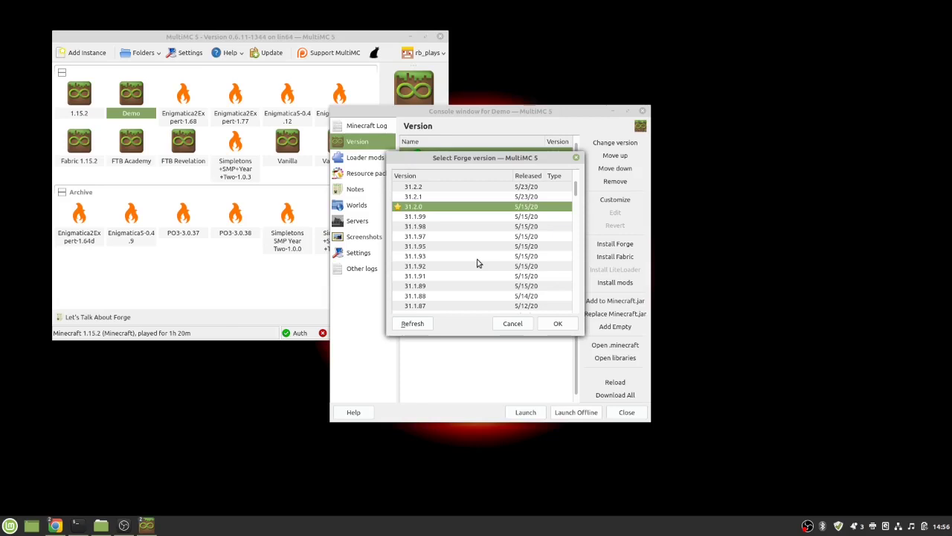
scroll(478, 263, "up", 1)
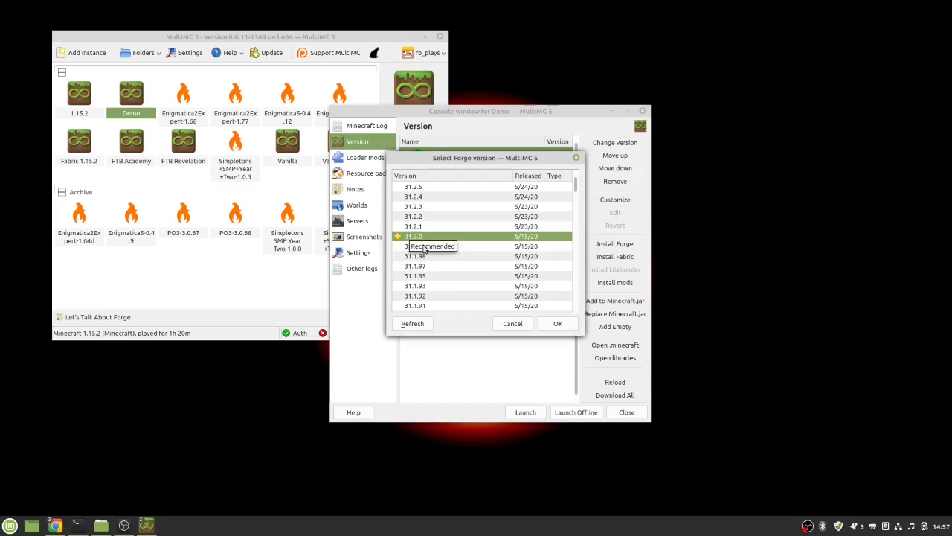
left_click(558, 323)
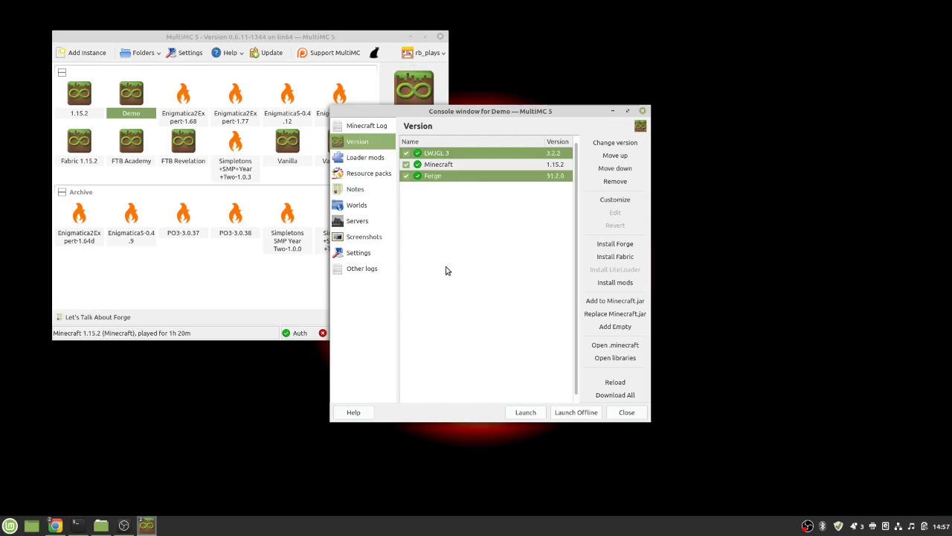
- Remove Forge and install Fabric Loader 0.8.5+build.199 on the Demo instance
right_click(450, 173)
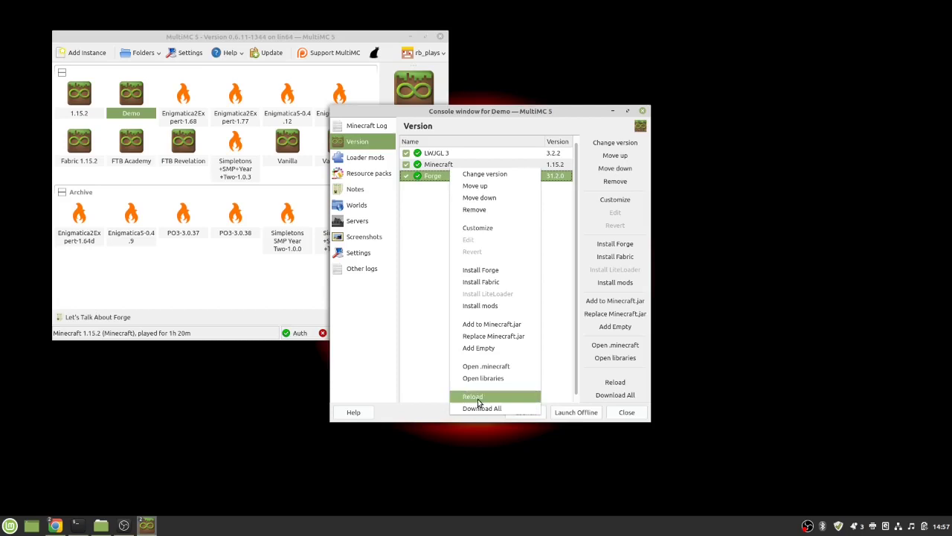
left_click(474, 210)
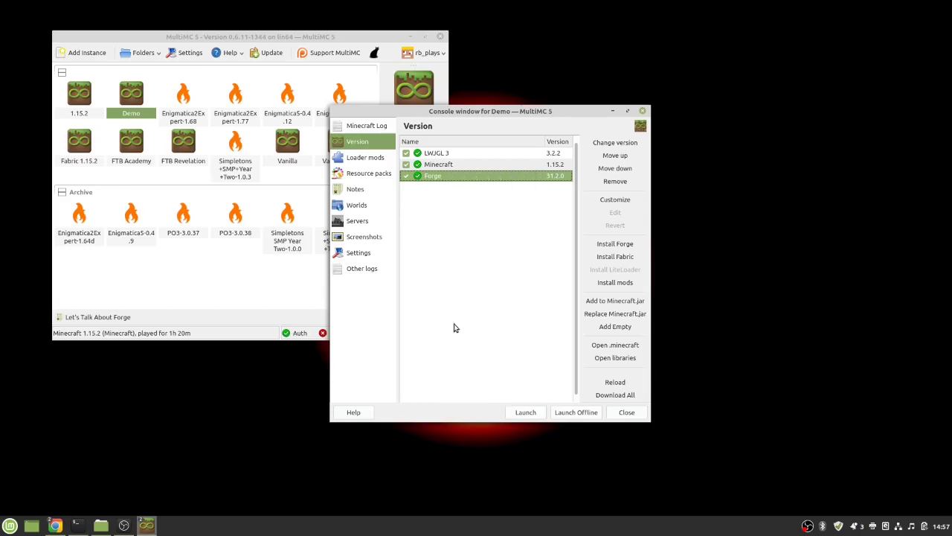
left_click(619, 256)
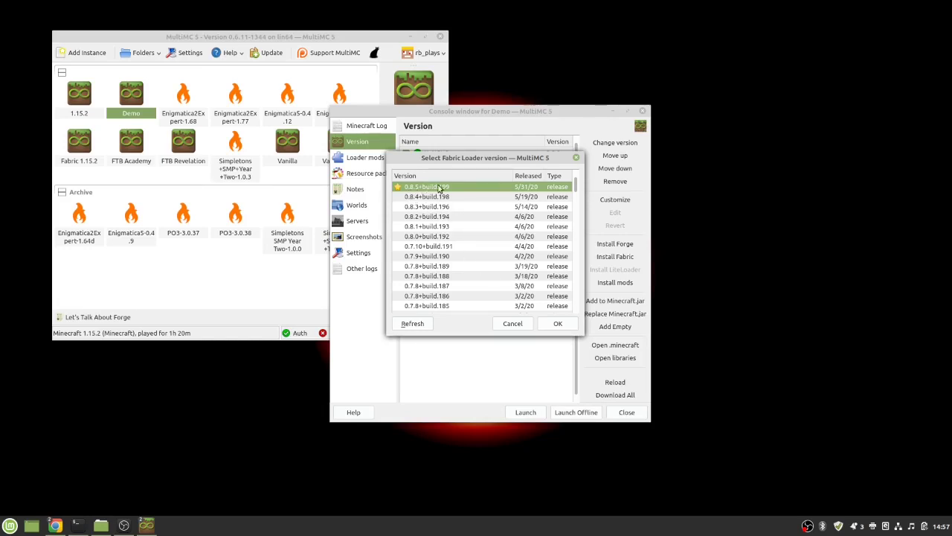
left_click(559, 325)
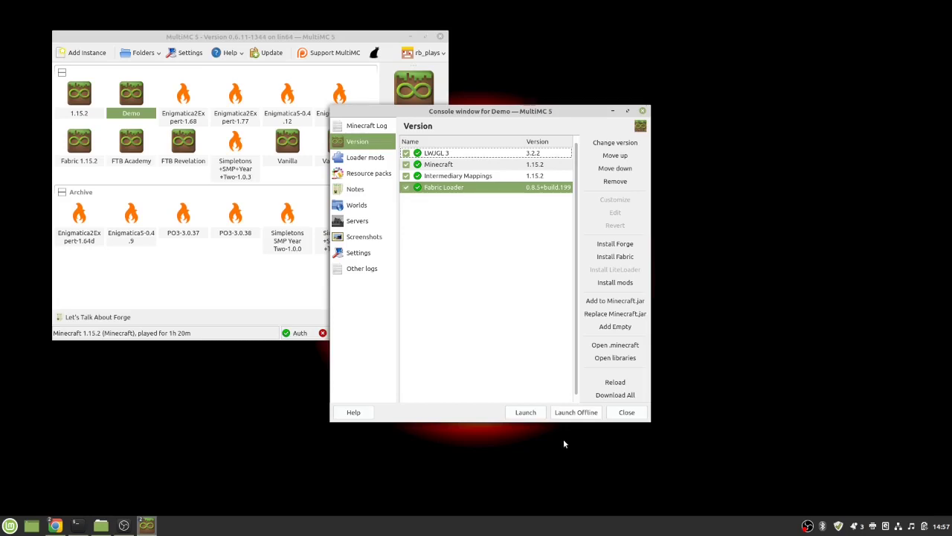
- In Chrome, open the Fabric API CurseForge page from the Fabric site, then minimize the browser
mouse_move(55, 525)
left_click(58, 476)
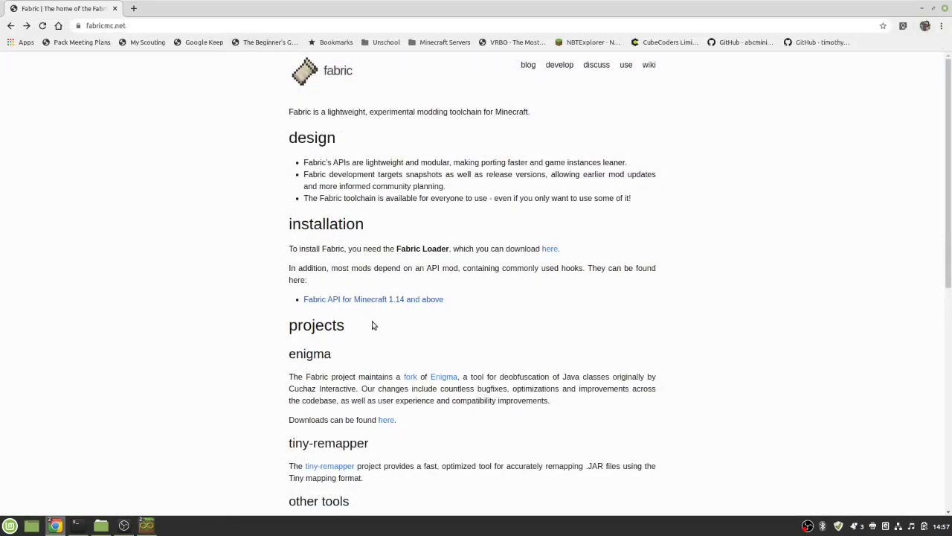
scroll(380, 276, "down", 2)
scroll(351, 300, "up", 2)
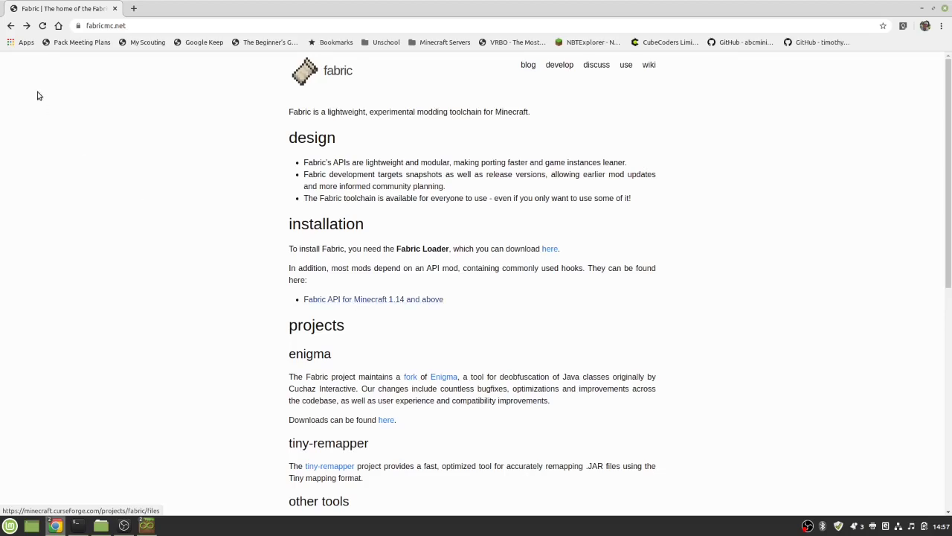
left_click(337, 299)
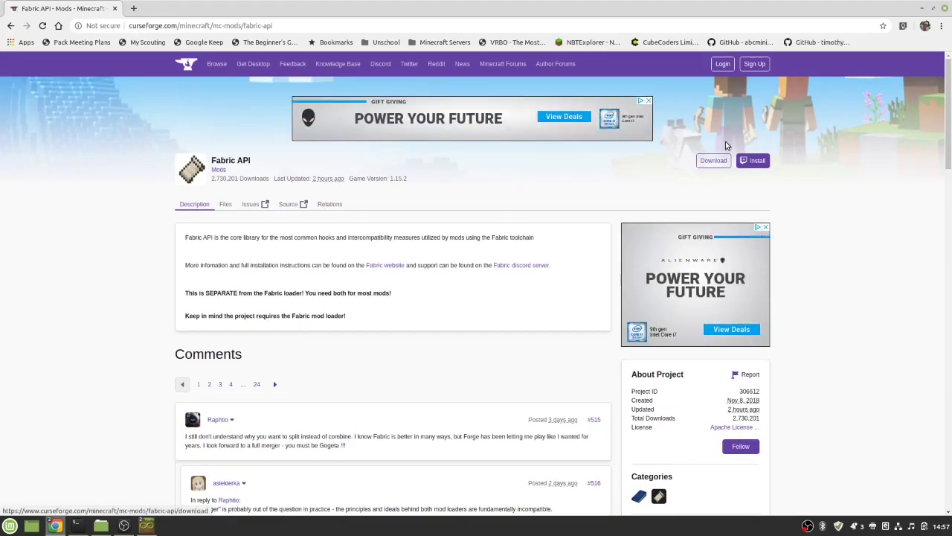
left_click(922, 9)
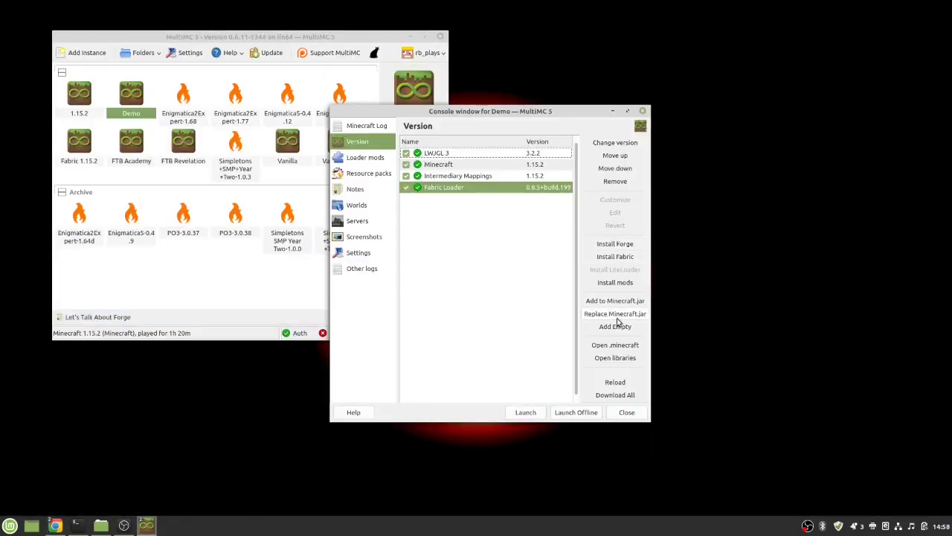
- Add fabric-api-0.11.1+build.312-1.15.jar from Downloads to the Demo instance's Loader mods
left_click(361, 160)
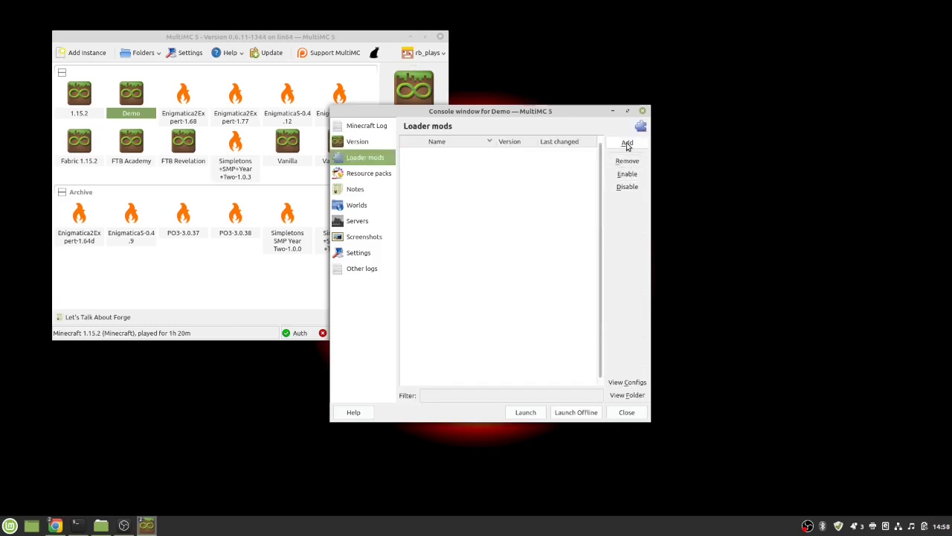
left_click(628, 143)
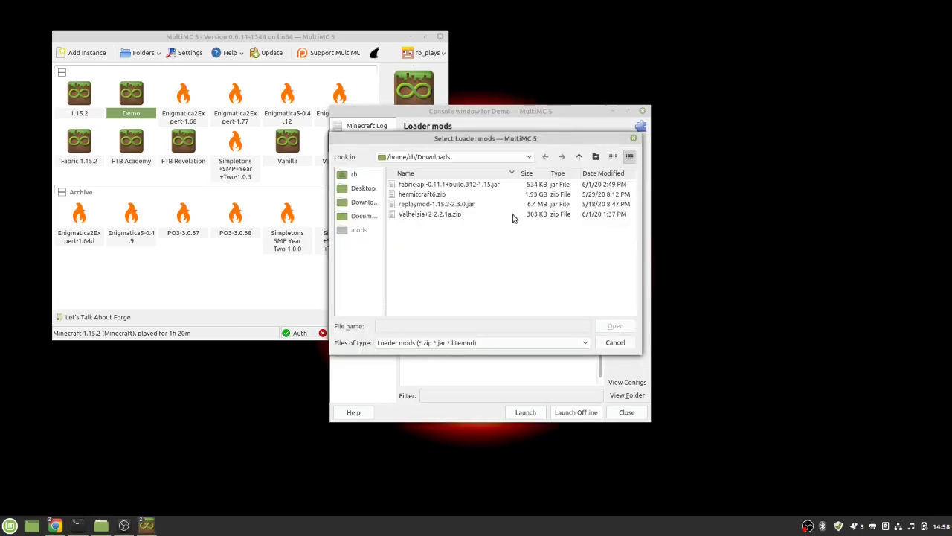
left_click(408, 185)
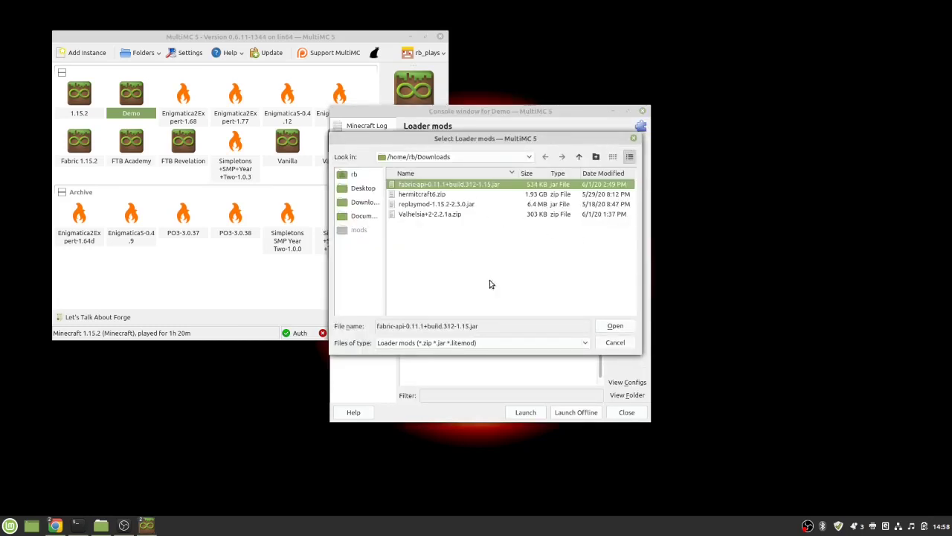
left_click(615, 326)
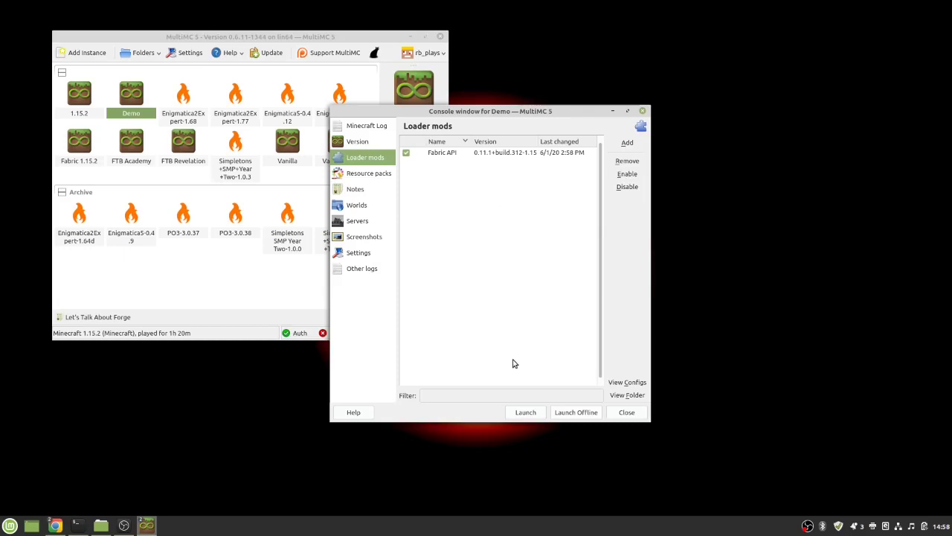
key("Up")
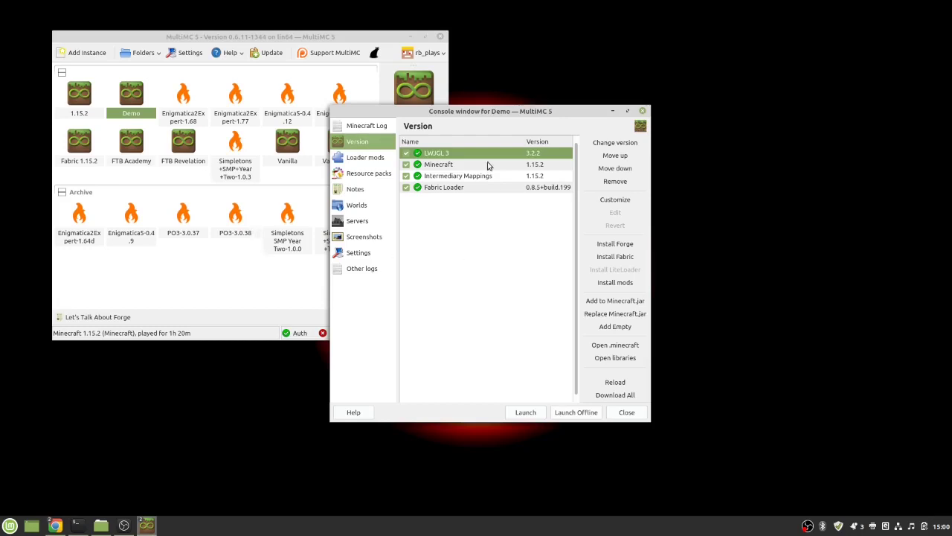
- Close the Demo instance's window and view Fabric 1.15.2's Loader mods: Fabric API and Replay Mod
left_click(642, 112)
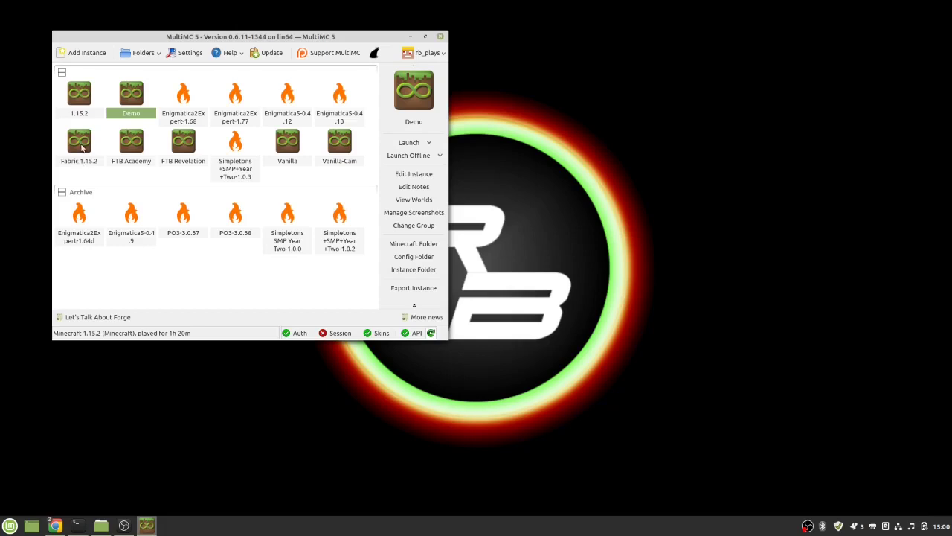
left_click(417, 177)
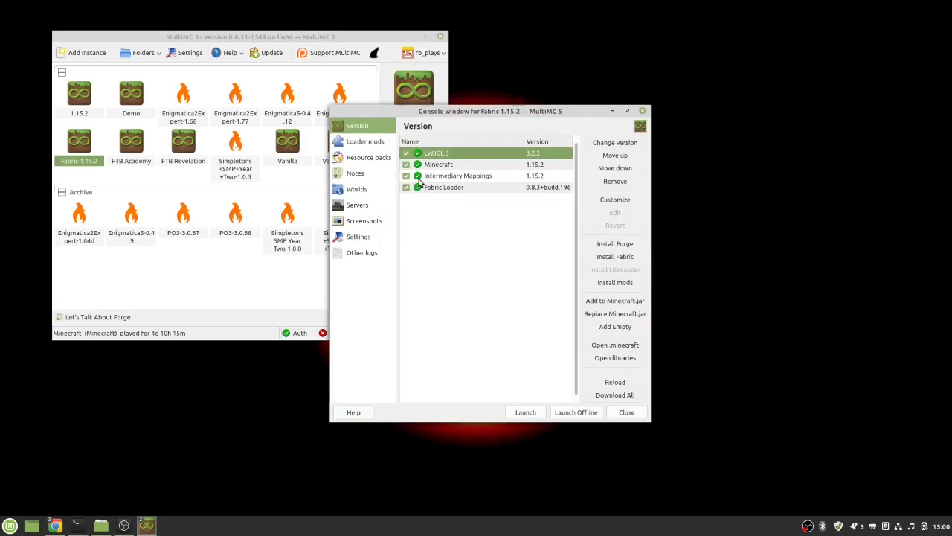
left_click(352, 143)
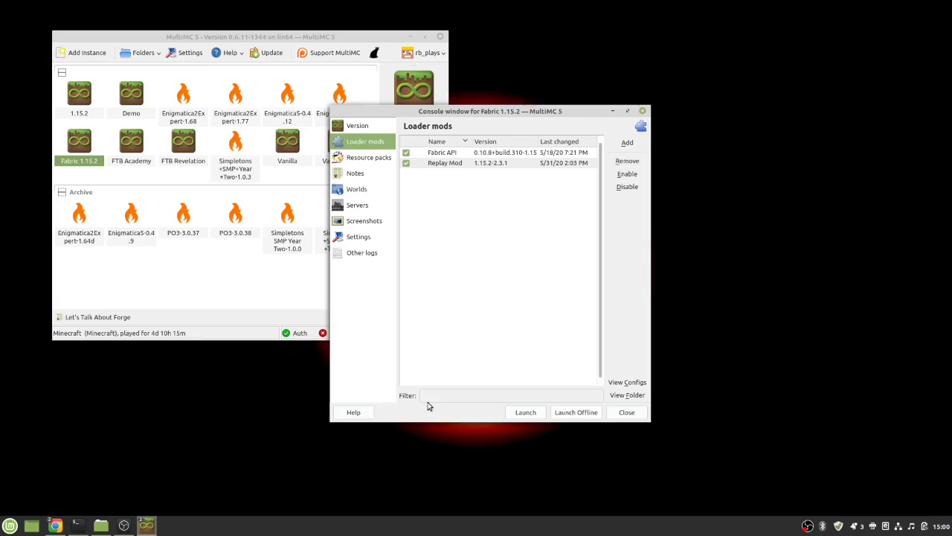
- Close the Fabric 1.15.2 instance's settings window
left_click(627, 412)
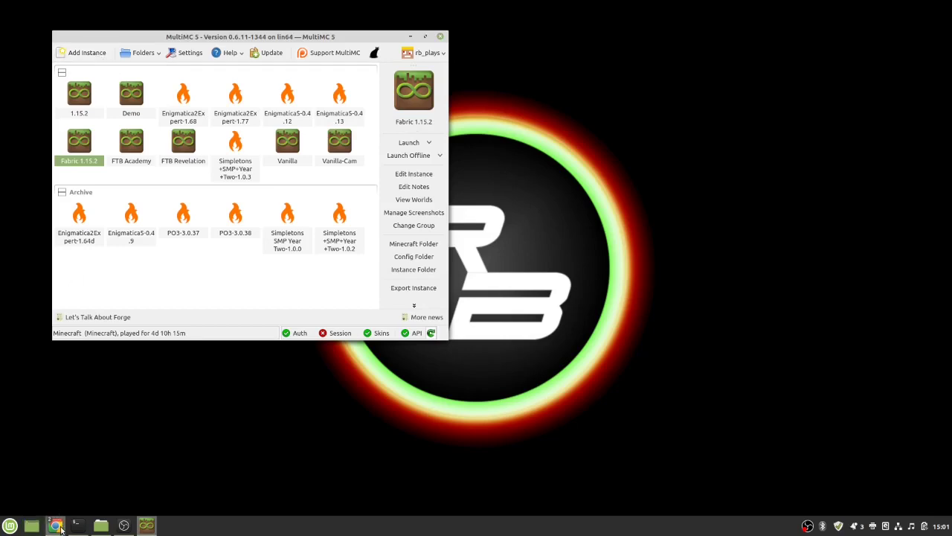
mouse_move(55, 526)
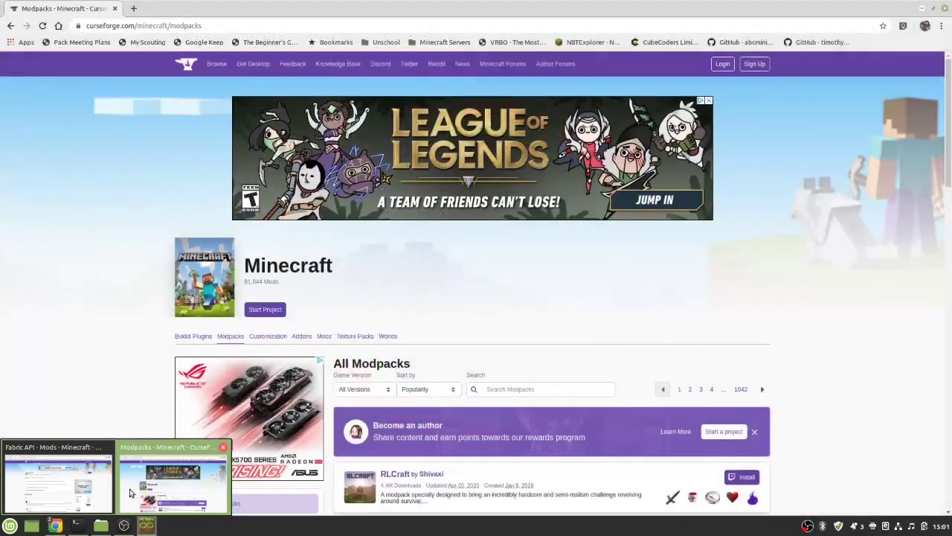
- On CurseForge, open Valhelsia 2's Files list and the 'Valhelsia - 2.2.1a' file details
left_click(173, 484)
scroll(492, 170, "down", 3)
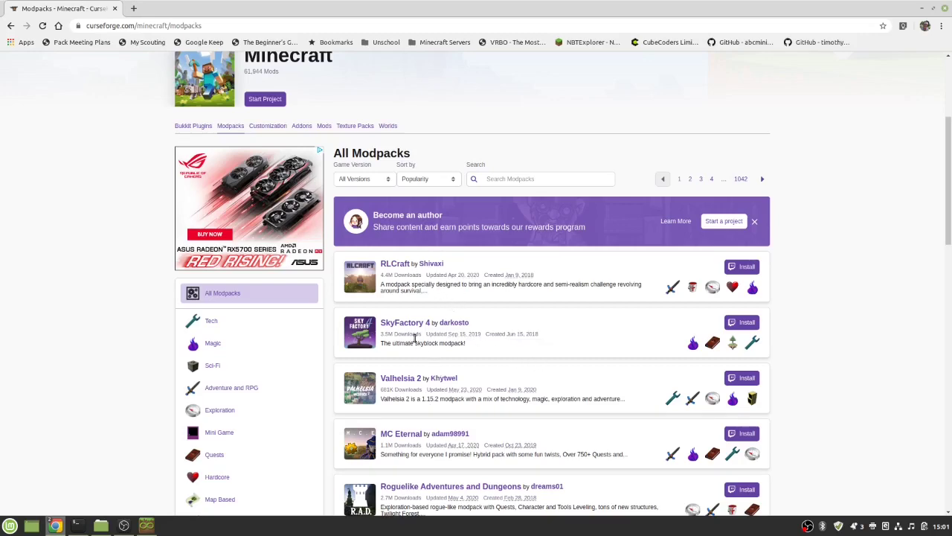
left_click(409, 380)
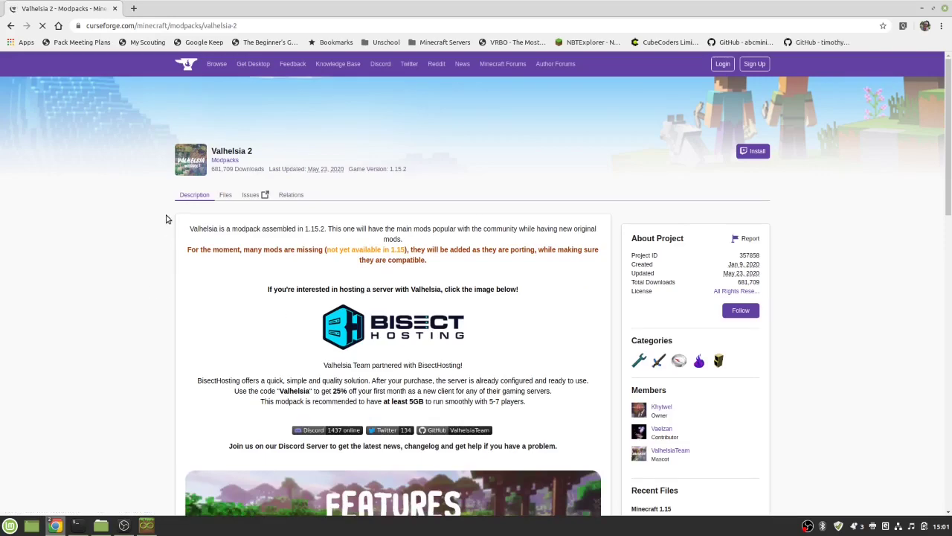
scroll(439, 292, "down", 3)
scroll(439, 292, "up", 3)
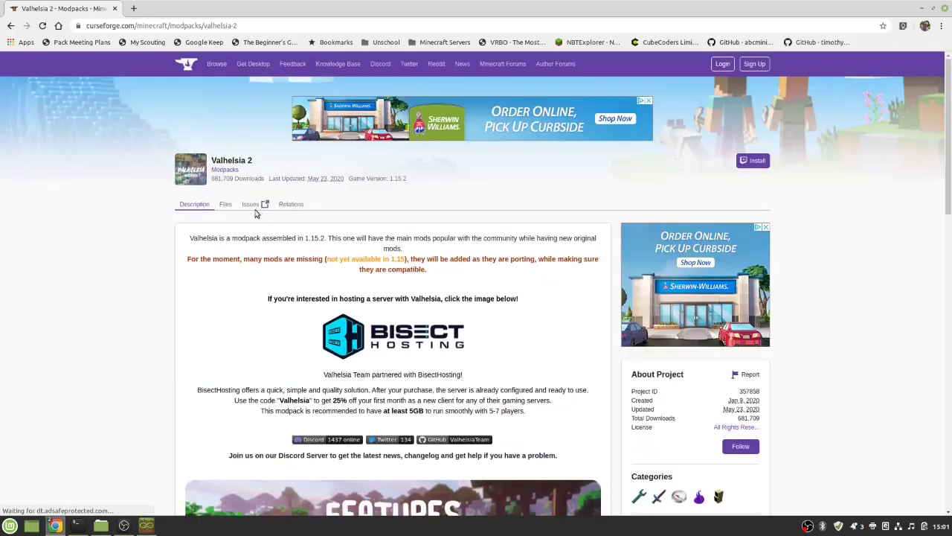
left_click(225, 204)
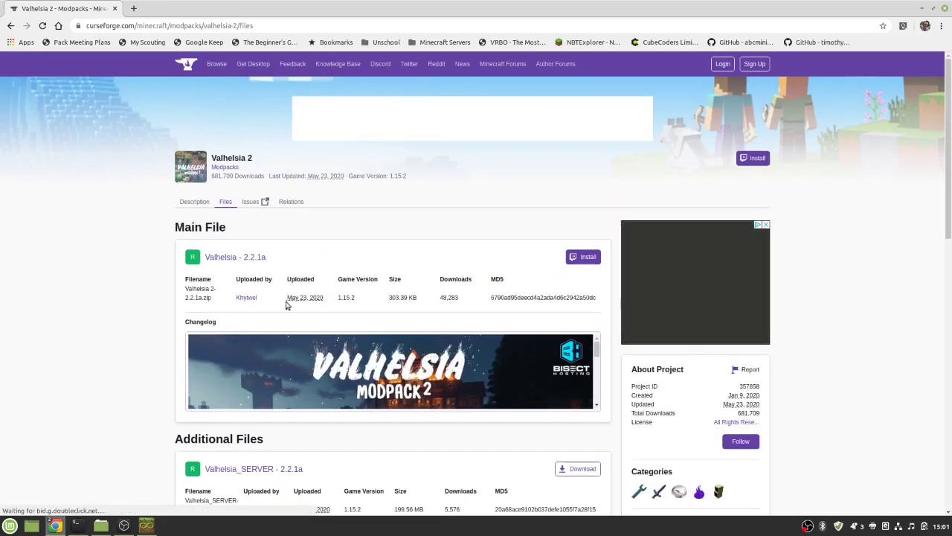
scroll(192, 257, "down", 1)
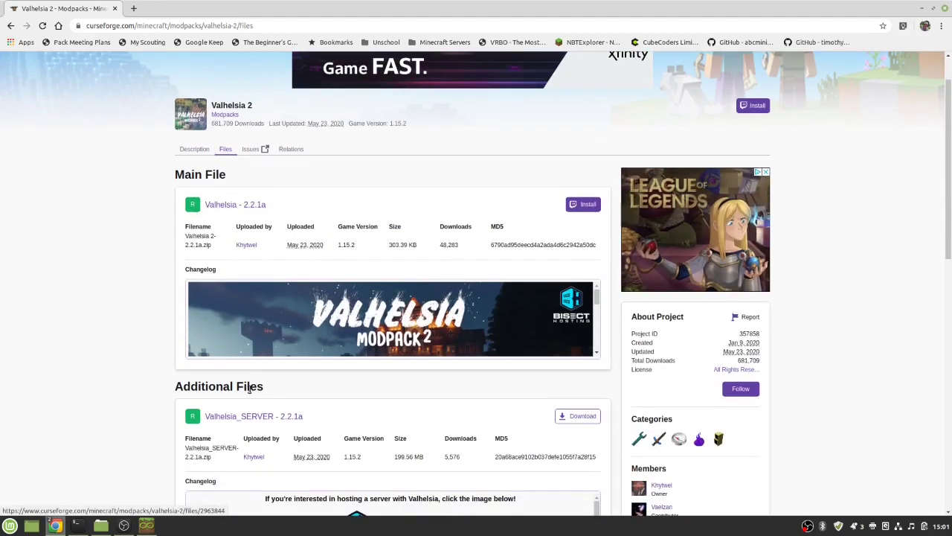
left_click(225, 206)
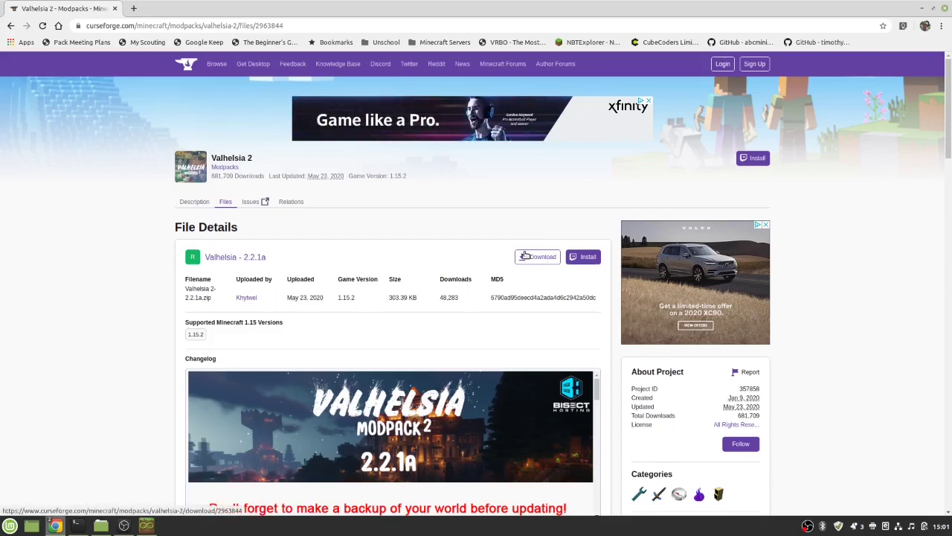
left_click(101, 528)
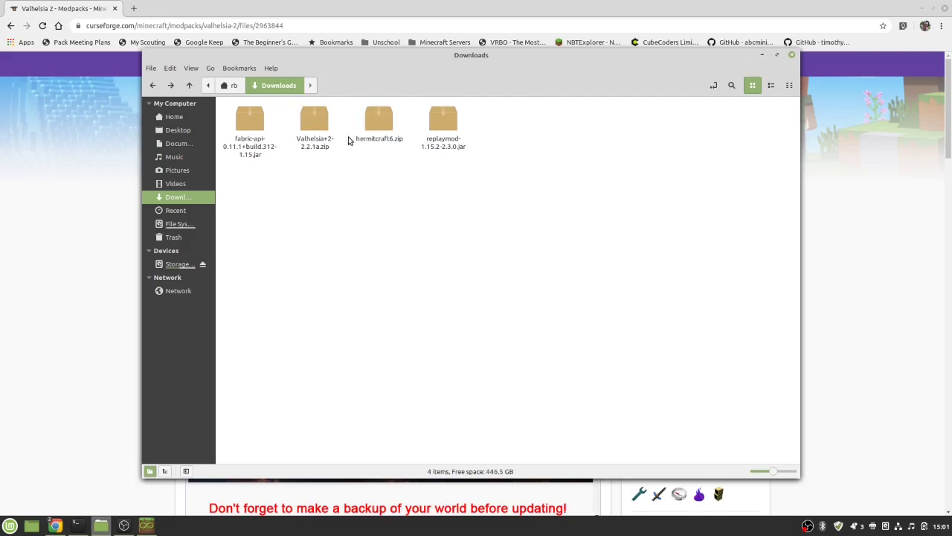
left_click(793, 57)
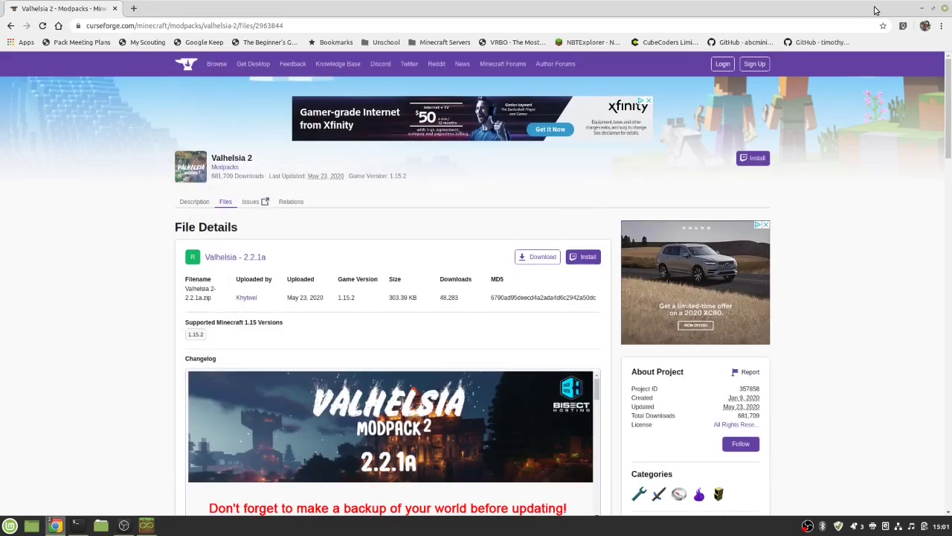
- Choose Valhelsia+2-2.2.1a.zip from Downloads in Add Instance's Import from zip option
left_click(923, 10)
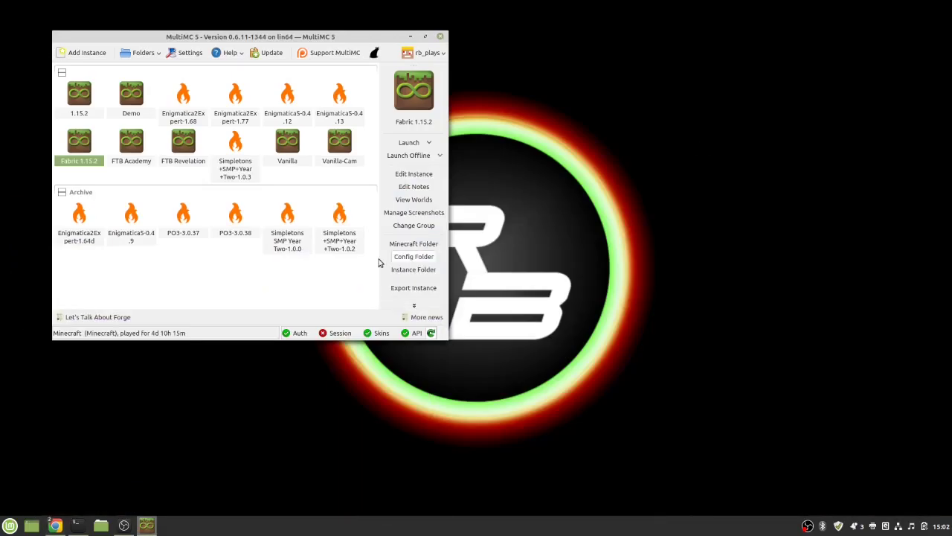
left_click_drag(251, 36, 461, 77)
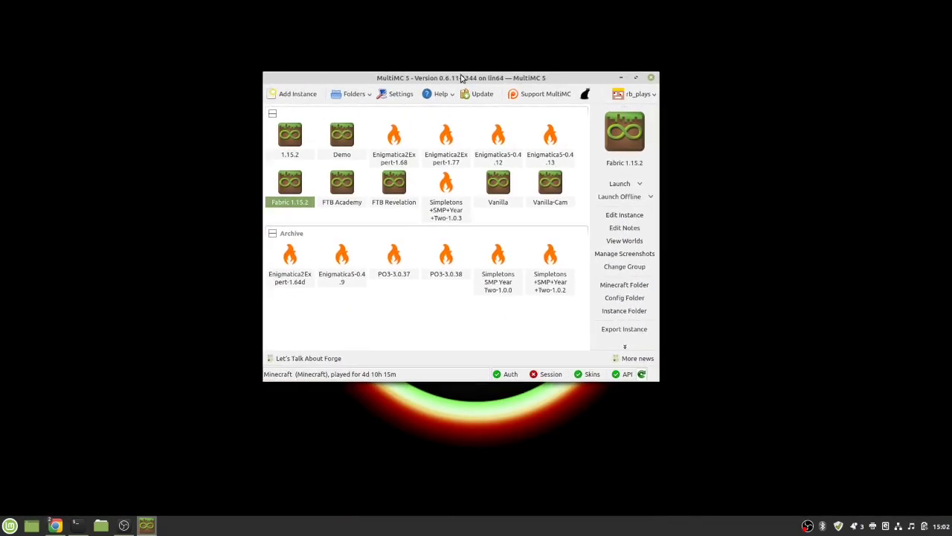
left_click(290, 95)
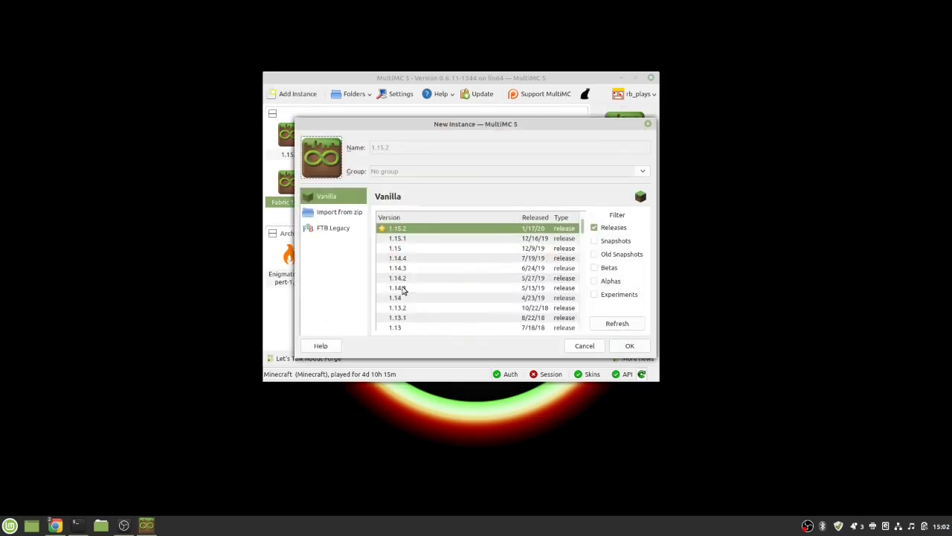
left_click(340, 217)
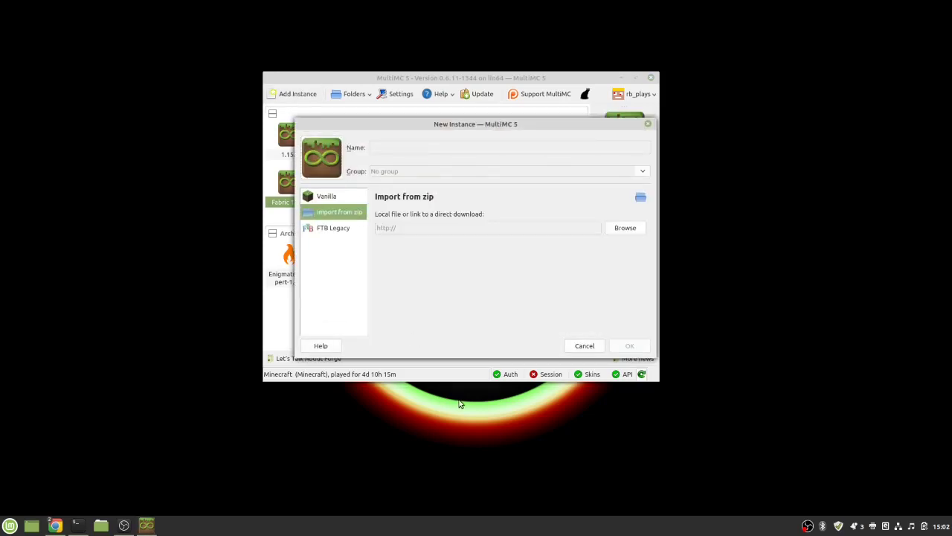
left_click(625, 229)
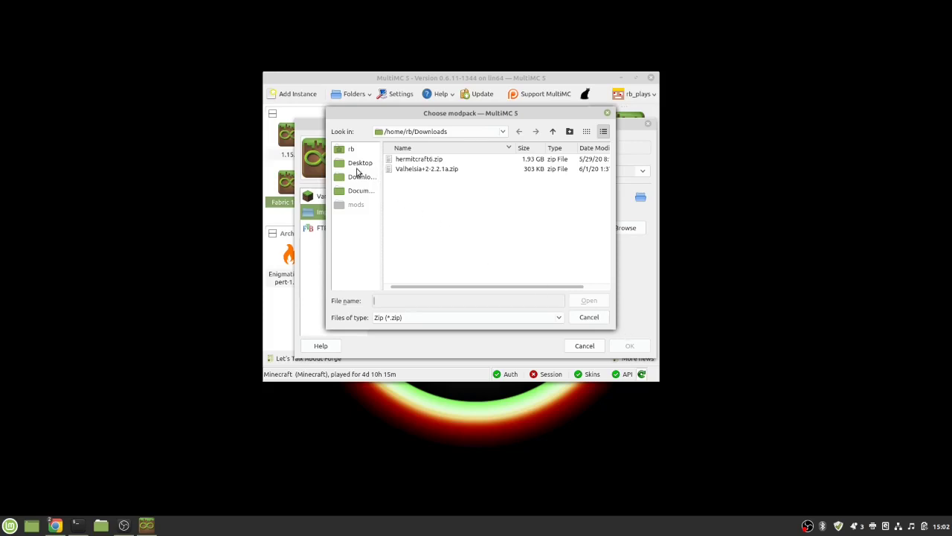
left_click(437, 170)
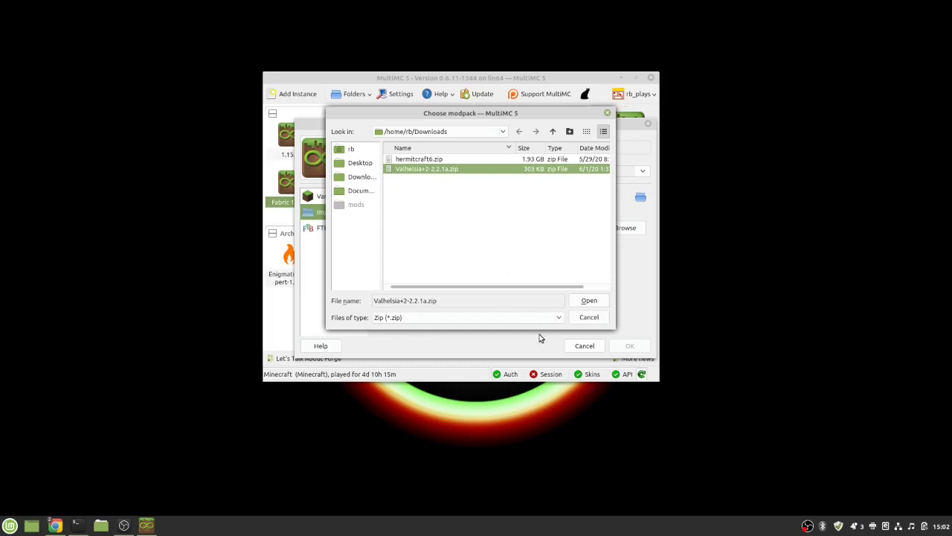
left_click(592, 301)
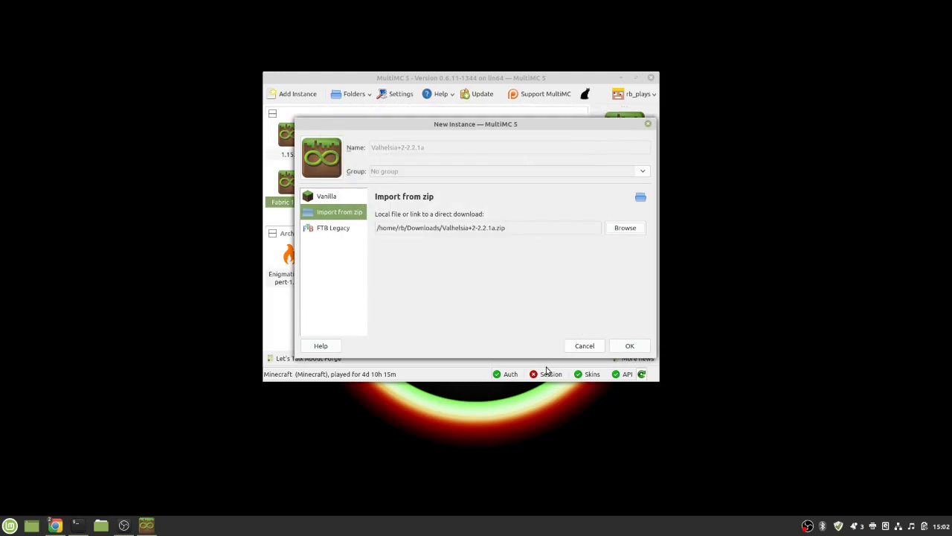
- Create the Valhelsia+2-2.2.1a instance from the zip, then reopen the New Instance dialog
left_click(628, 346)
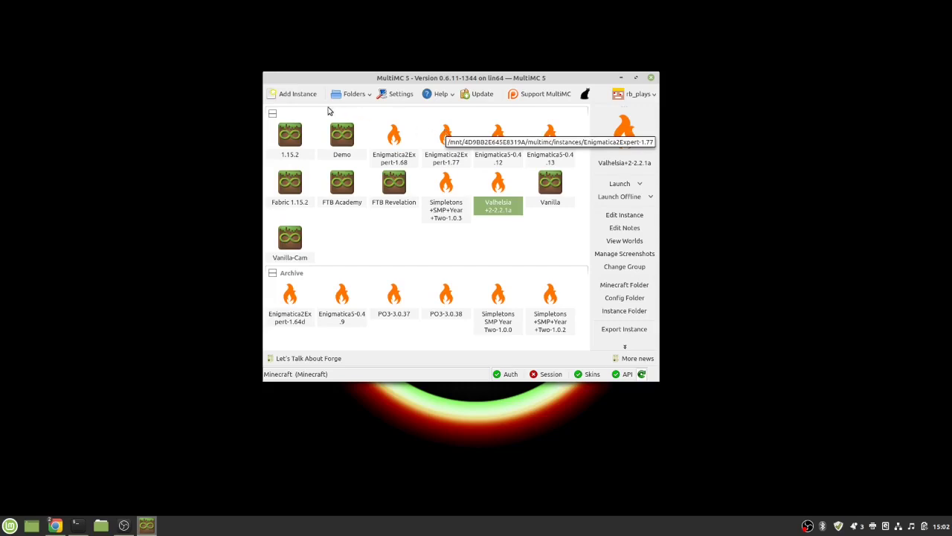
left_click(293, 94)
- Show FTB Legacy's public modpacks, scrolling past FTB Ultimate Reloaded and FTB Presents Stoneblock 2
left_click(308, 229)
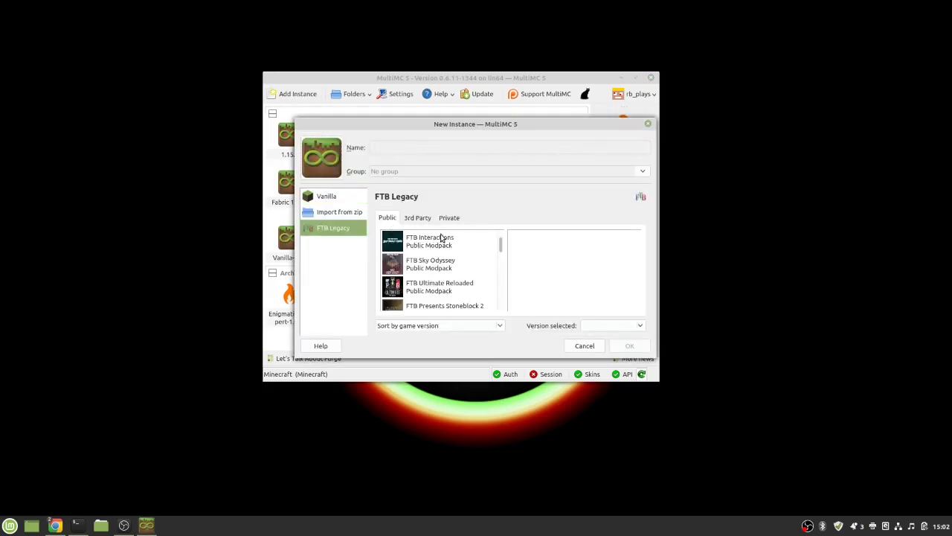
scroll(471, 274, "down", 5)
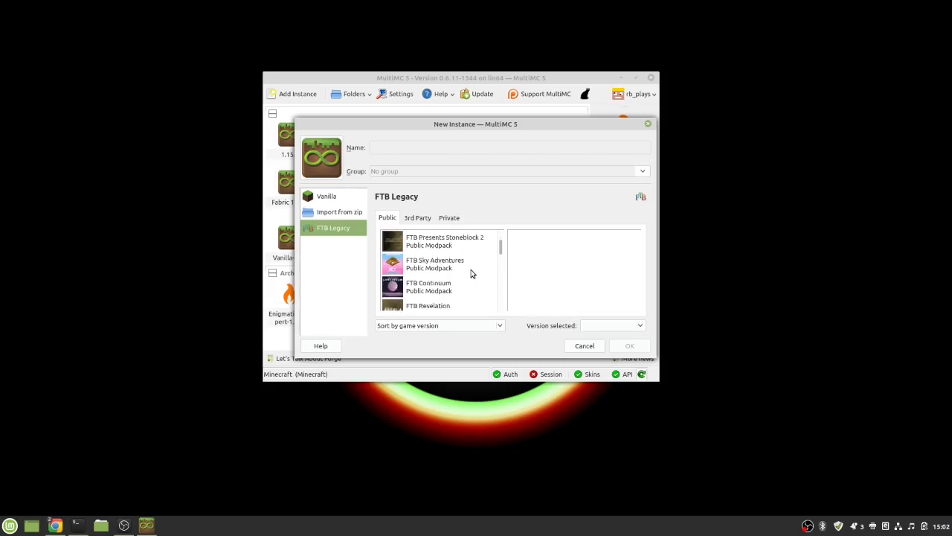
scroll(471, 273, "up", 3)
scroll(471, 274, "down", 10)
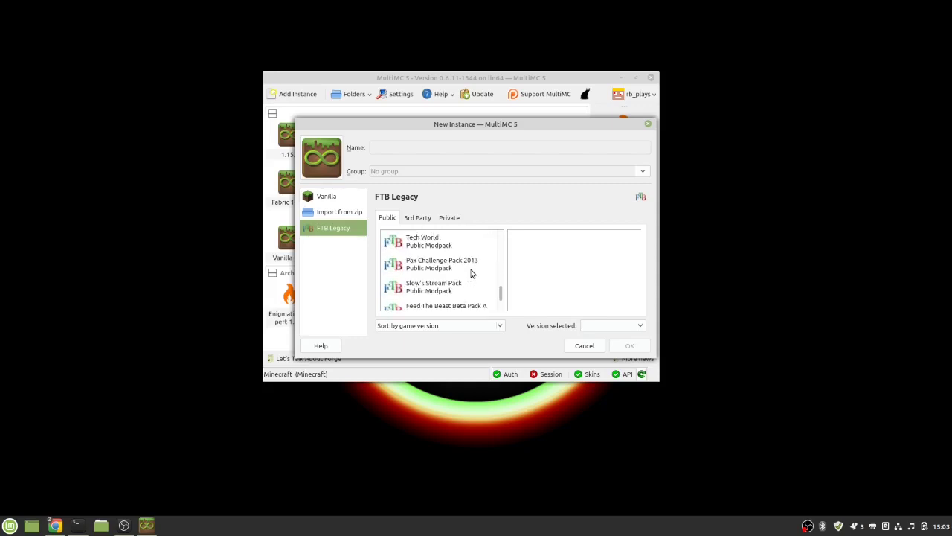
scroll(471, 274, "up", 10)
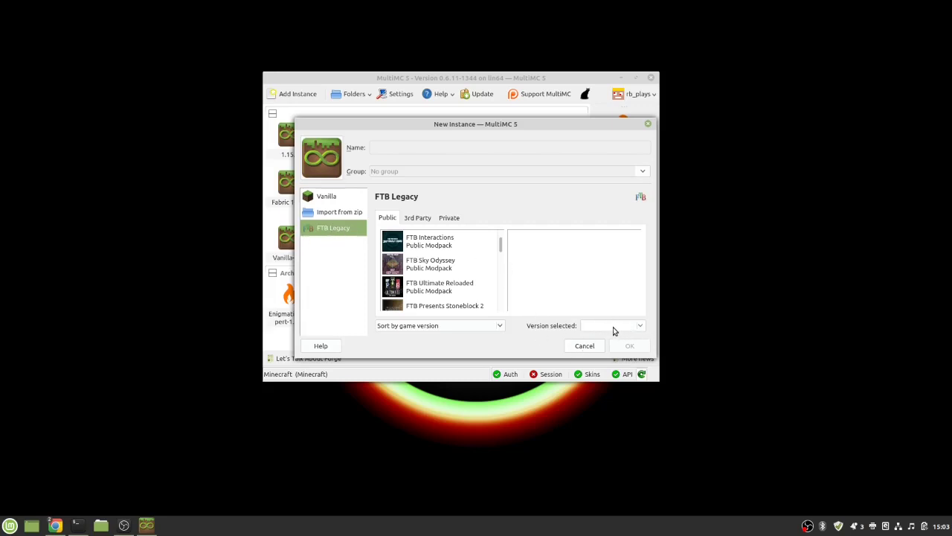
- Select the FTB Interactions modpack for Minecraft 1.12.2, keeping version 1.9.1
left_click(426, 239)
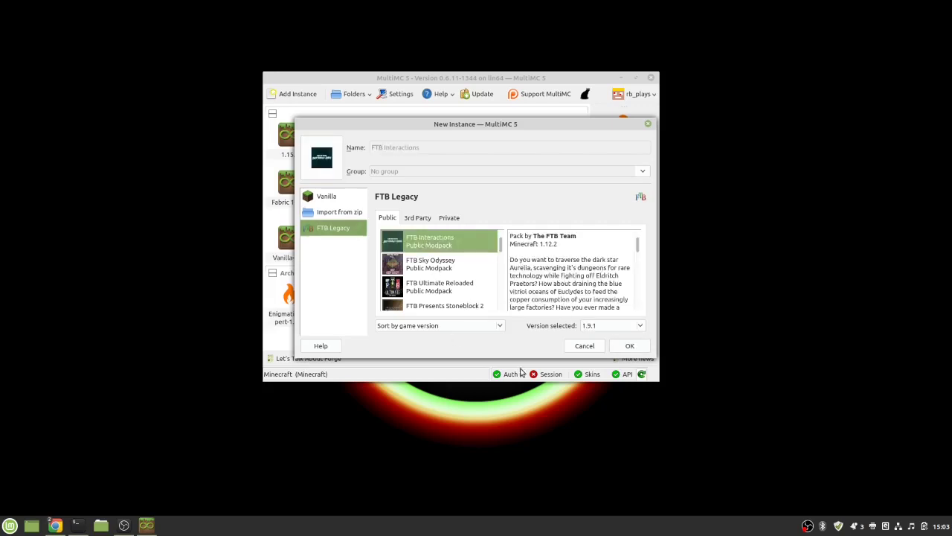
left_click(610, 331)
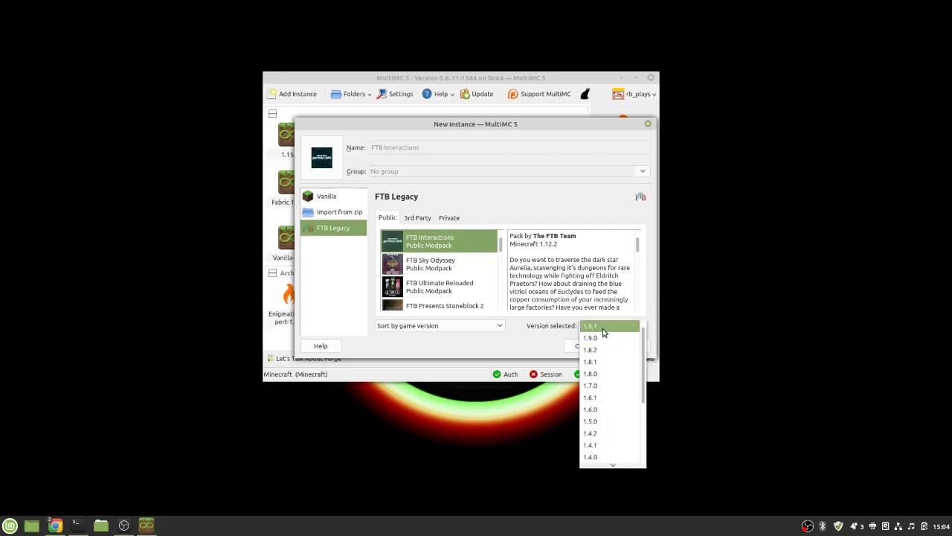
left_click(551, 342)
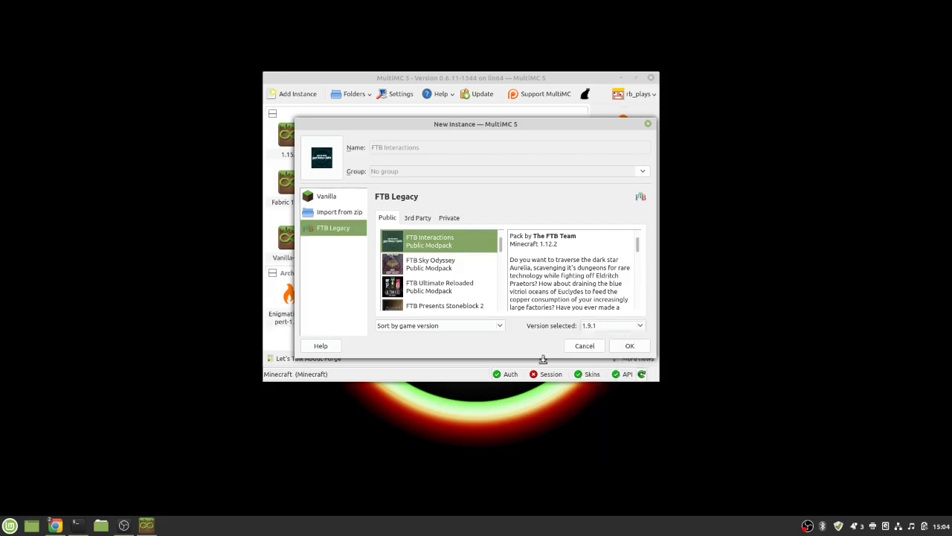